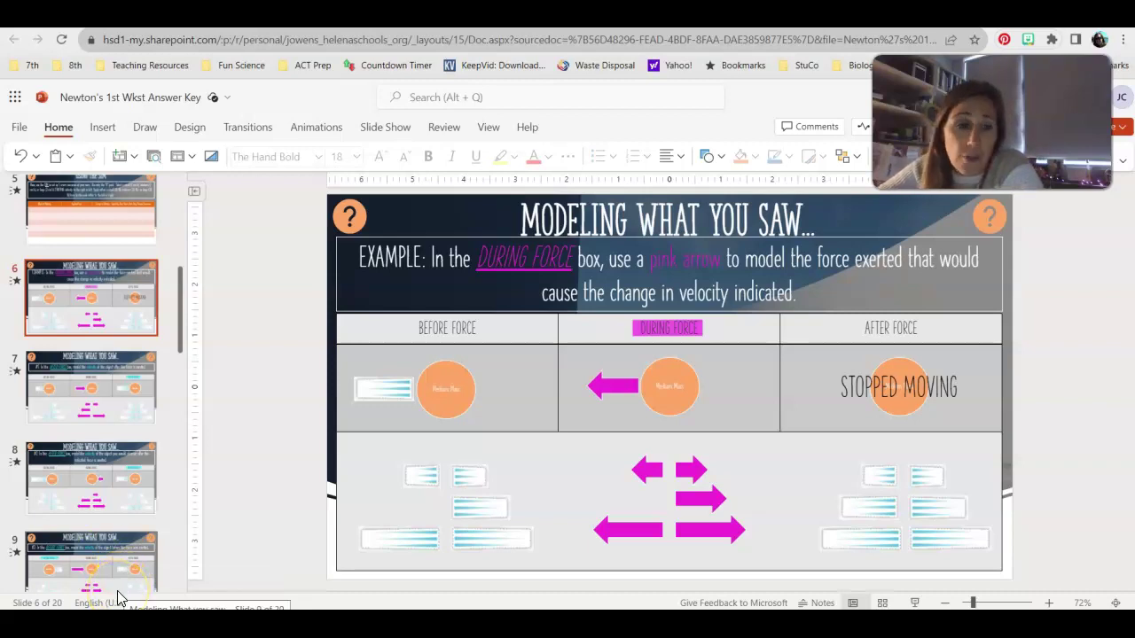
Step: Open slide 7, the #1 question on modeling After Force velocity
{"action": "left_click", "coordinate": [465, 260]}
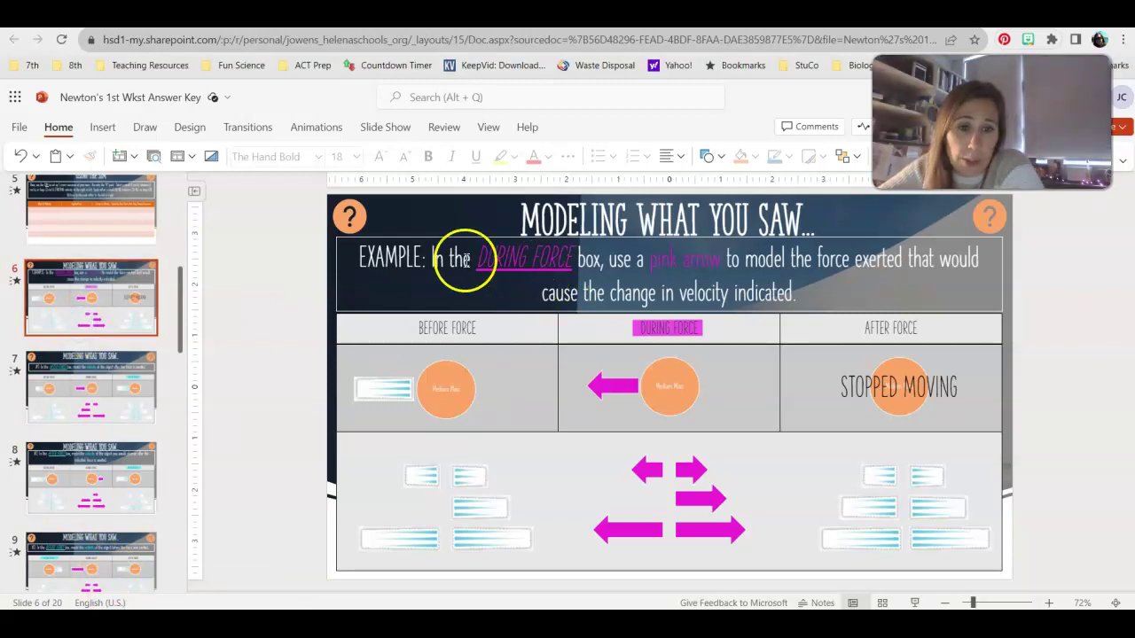
{"action": "left_click", "coordinate": [86, 388]}
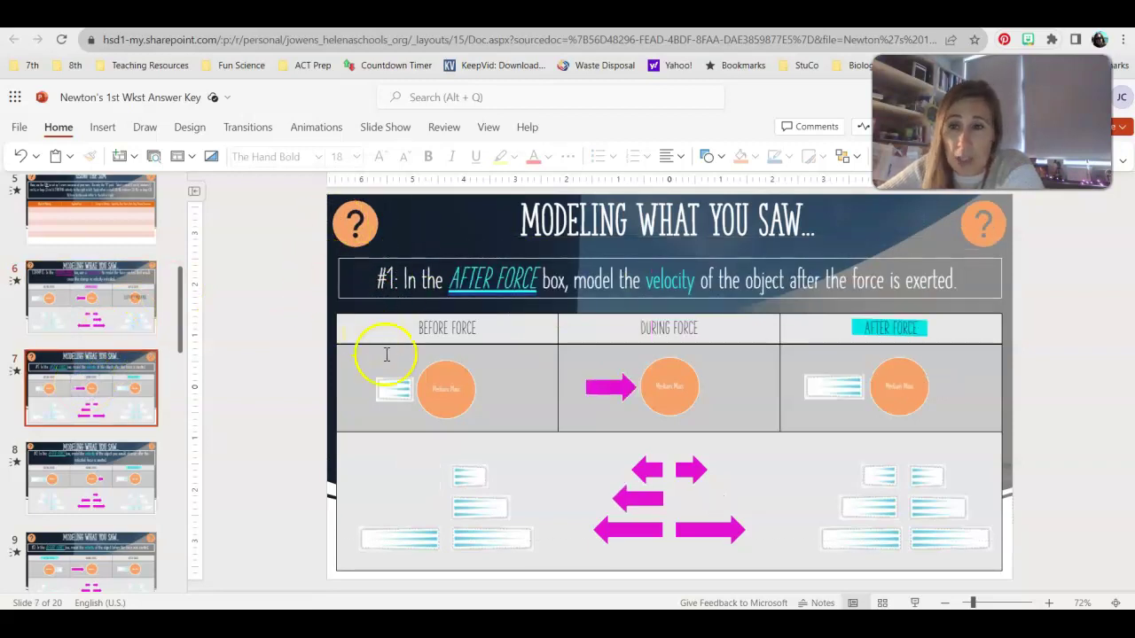
Step: Check slide 8's After Force velocity bar, then go to slide 9's #3 Before Force question
{"action": "left_click", "coordinate": [103, 473]}
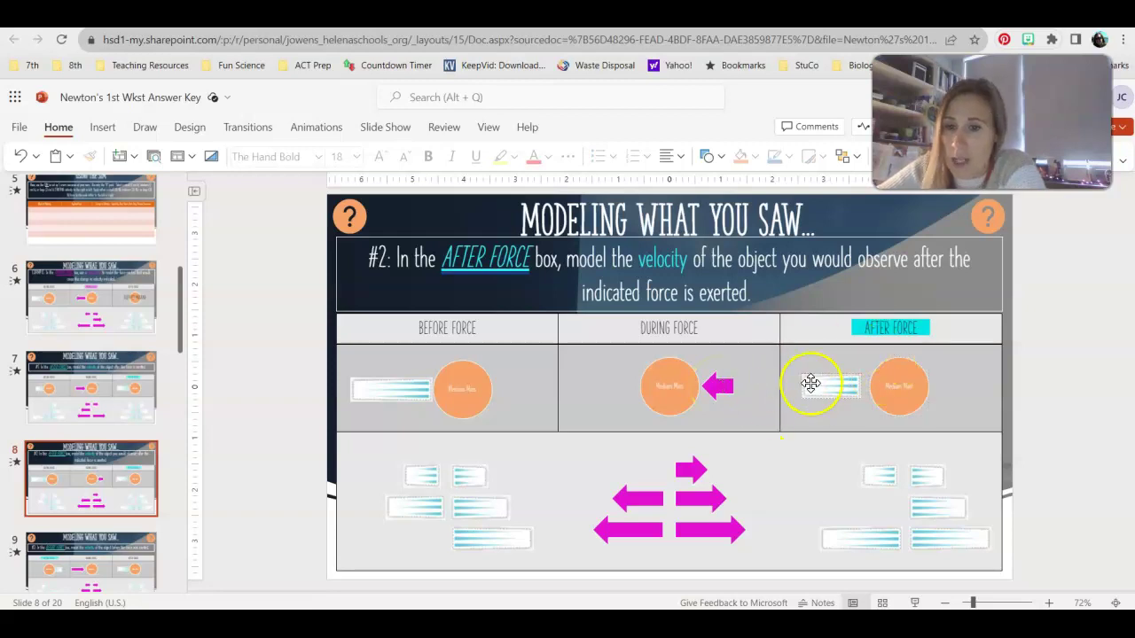
{"action": "left_click", "coordinate": [836, 382]}
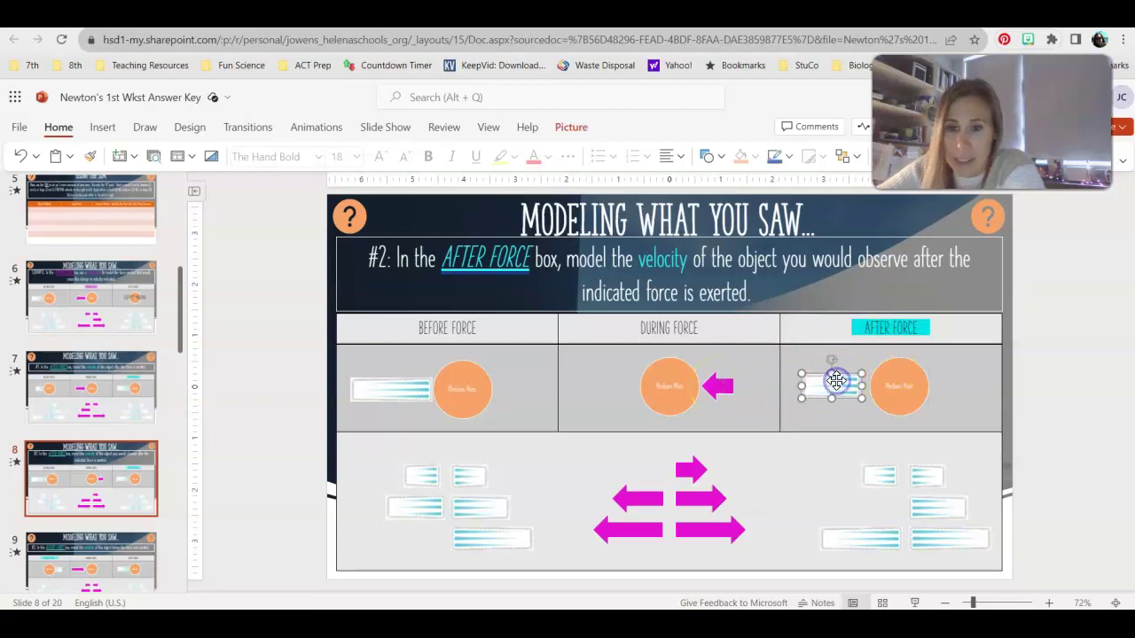
{"action": "left_click", "coordinate": [96, 553]}
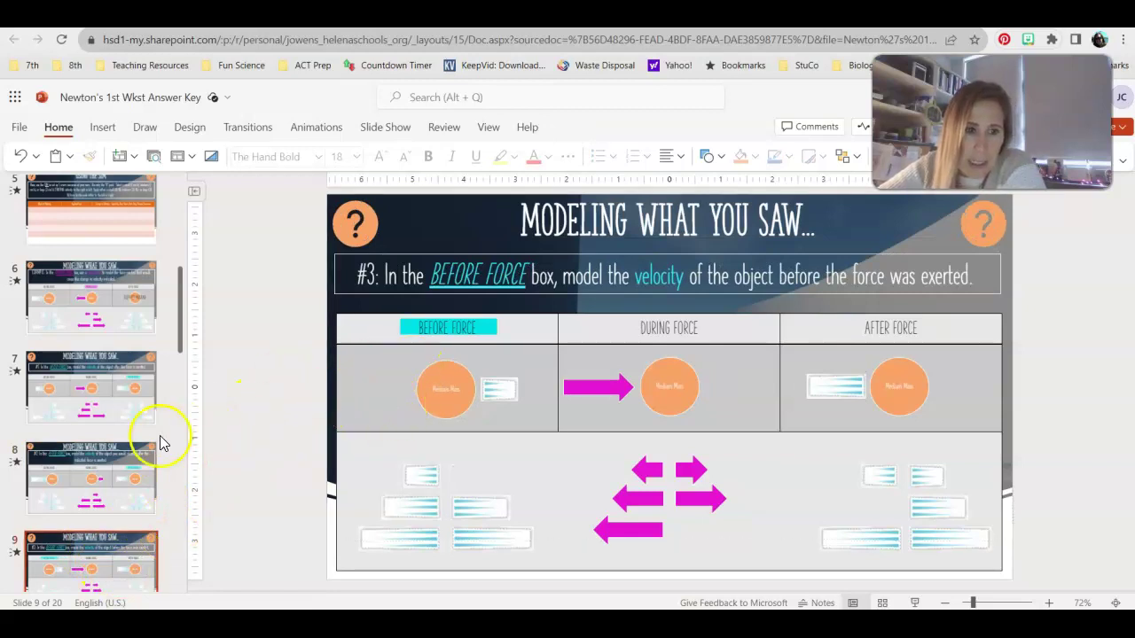
{"action": "scroll", "coordinate": [133, 439], "scroll_direction": "down", "scroll_amount": 3}
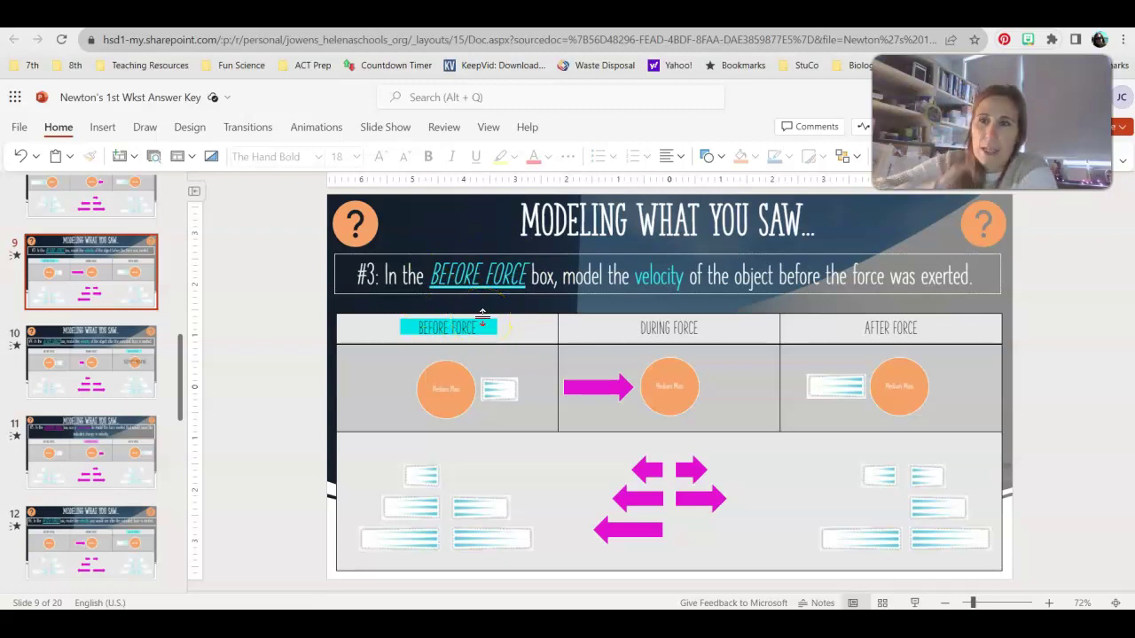
{"action": "left_click", "coordinate": [470, 366]}
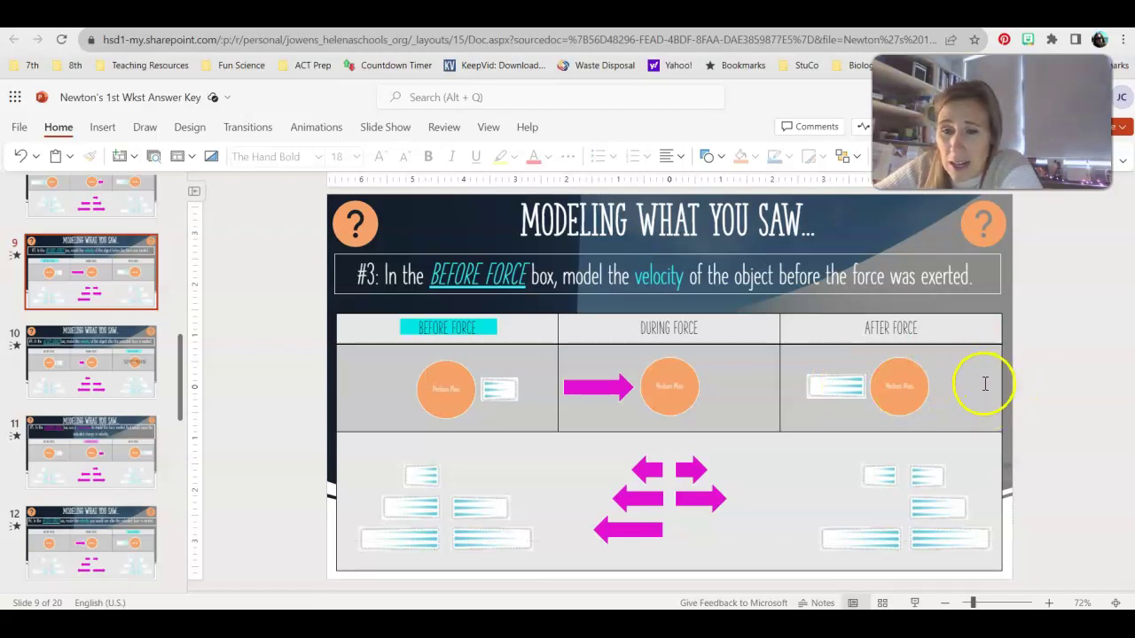
{"action": "left_click", "coordinate": [833, 389]}
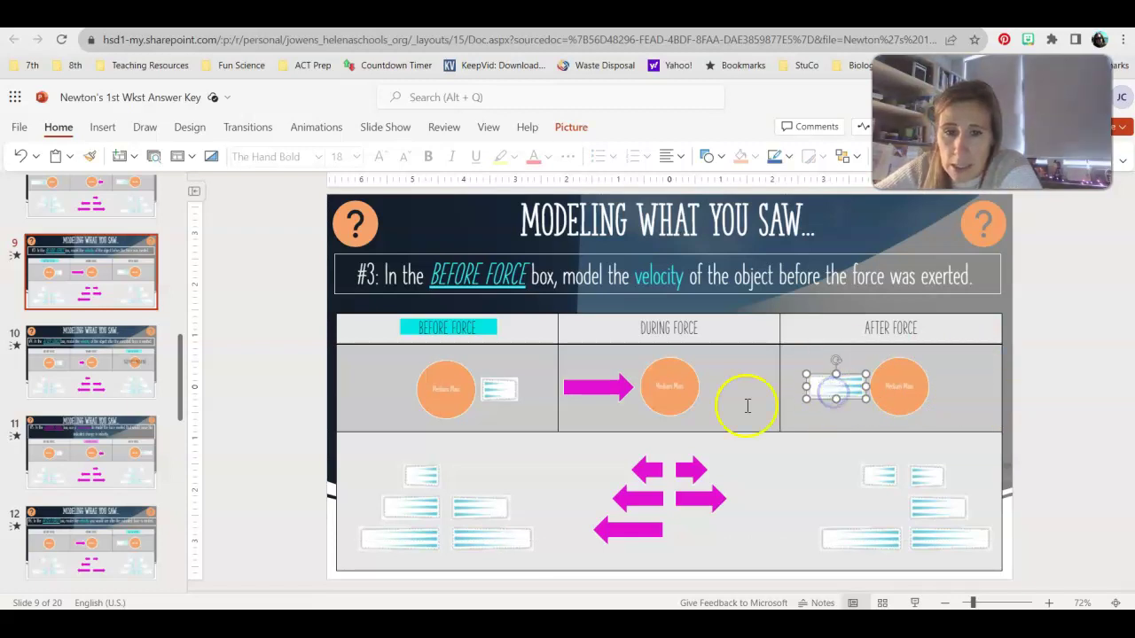
{"action": "left_click", "coordinate": [601, 383]}
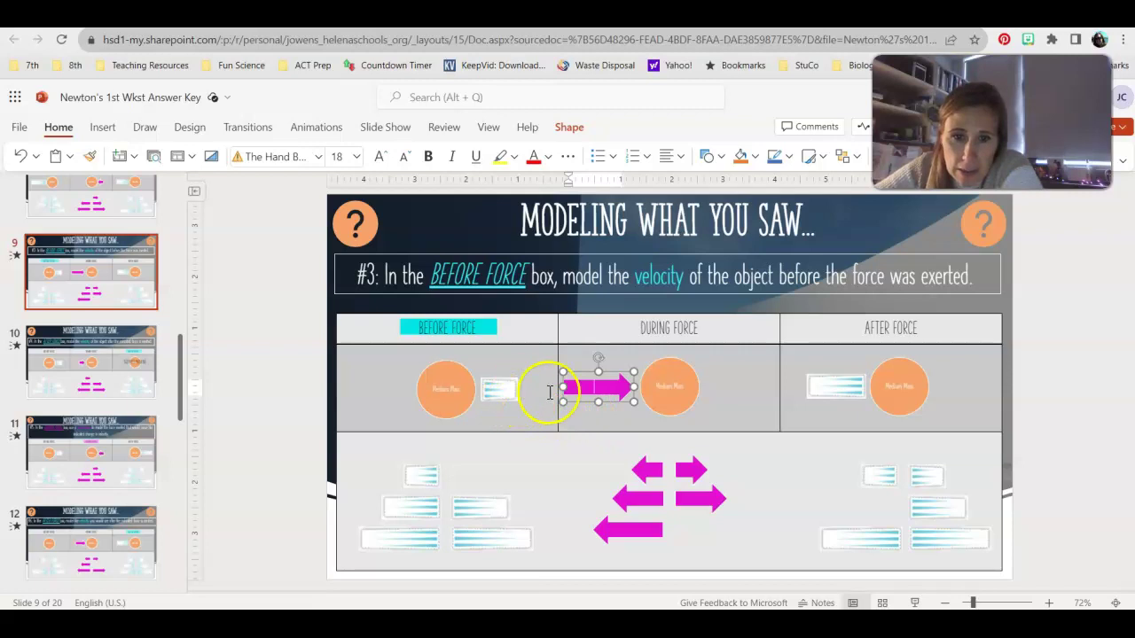
{"action": "left_click", "coordinate": [505, 386]}
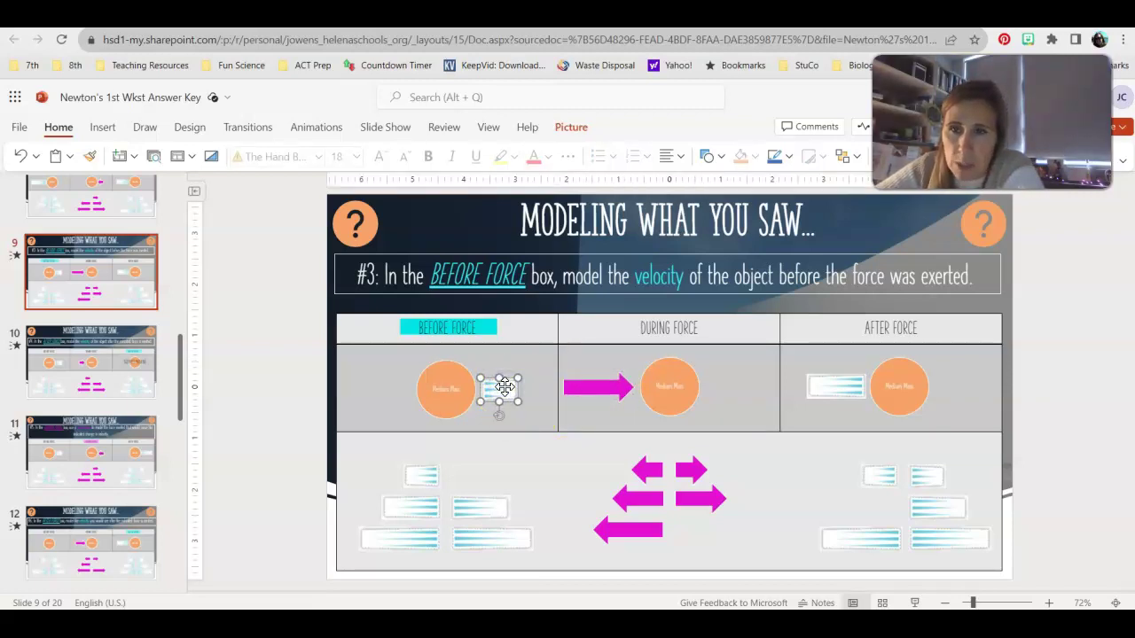
{"action": "left_click", "coordinate": [514, 355]}
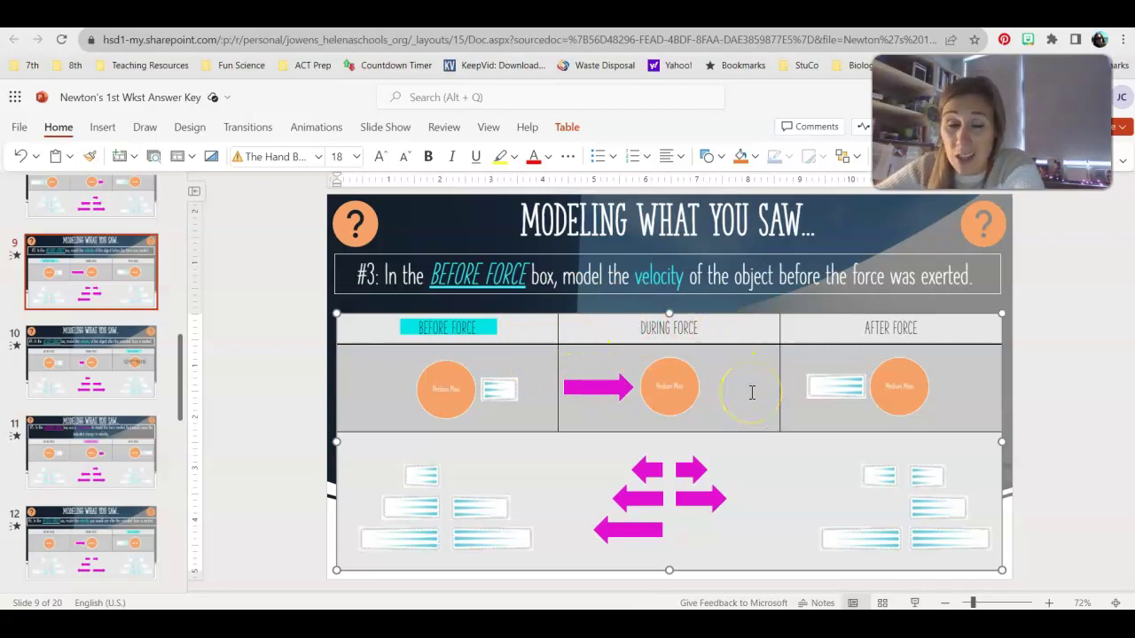
{"action": "left_click", "coordinate": [502, 386]}
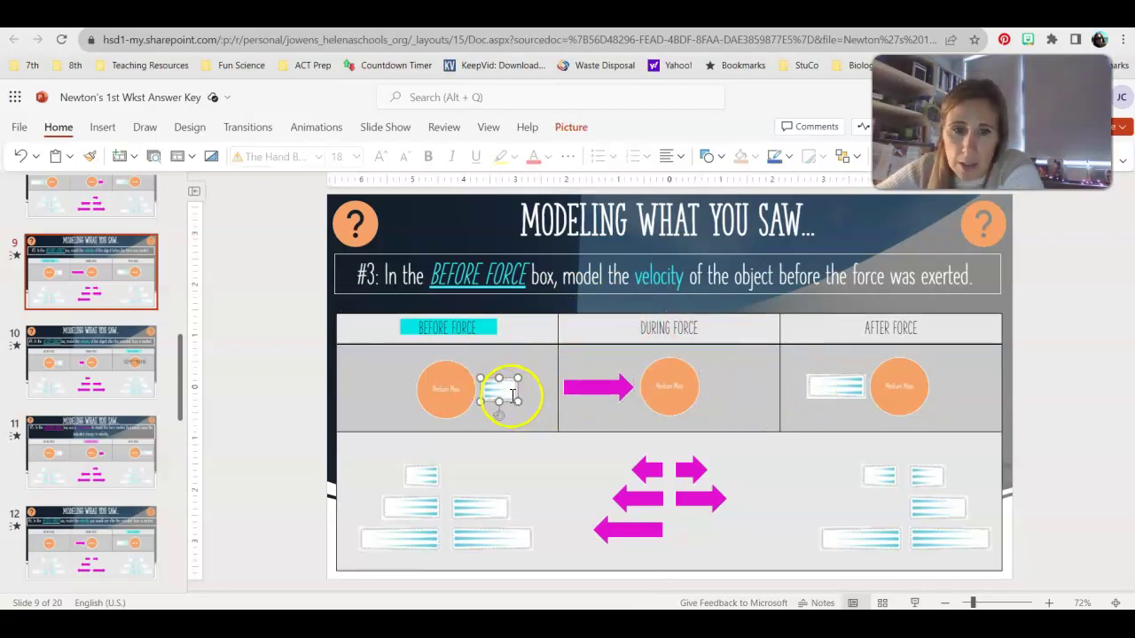
{"action": "left_click_drag", "start_coordinate": [505, 389], "coordinate": [400, 387]}
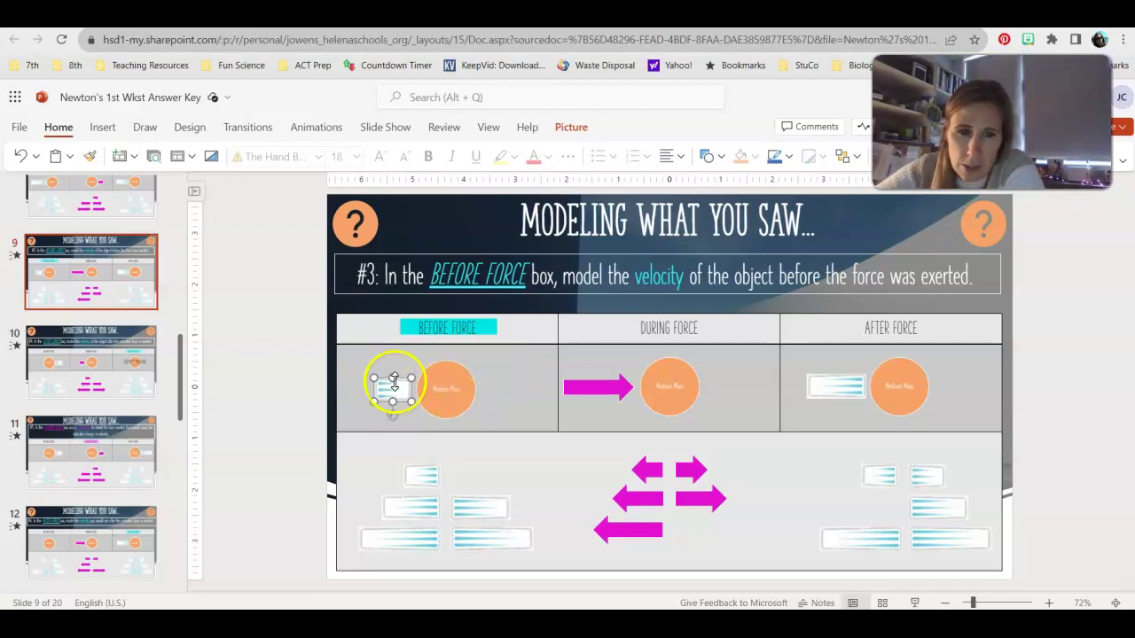
{"action": "left_click_drag", "start_coordinate": [395, 381], "coordinate": [499, 380]}
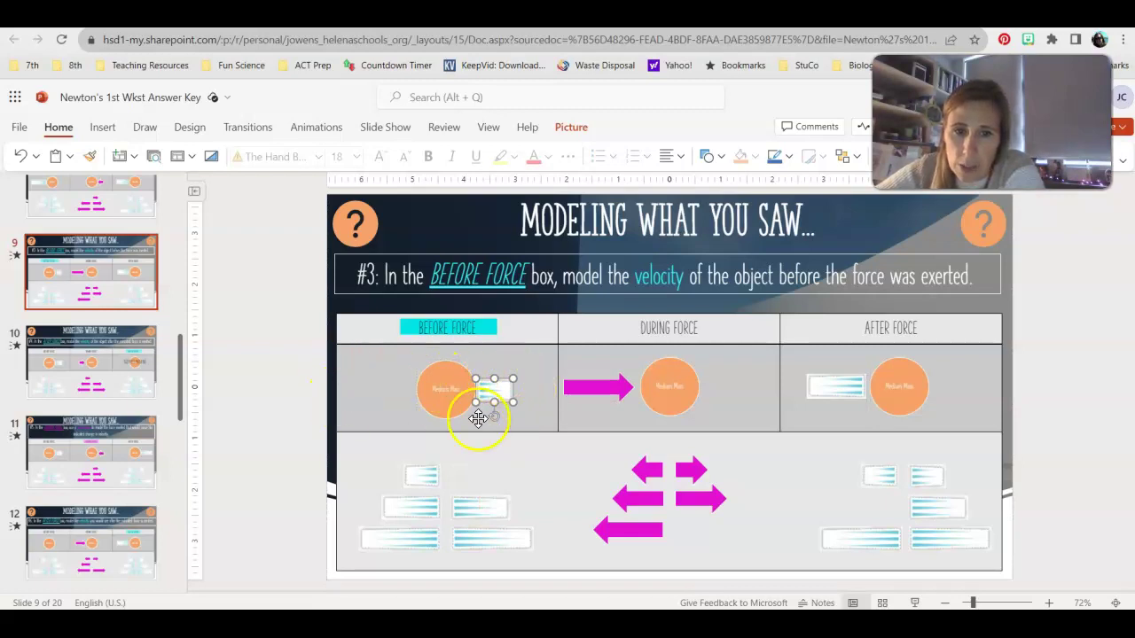
{"action": "left_click_drag", "start_coordinate": [501, 388], "coordinate": [507, 388]}
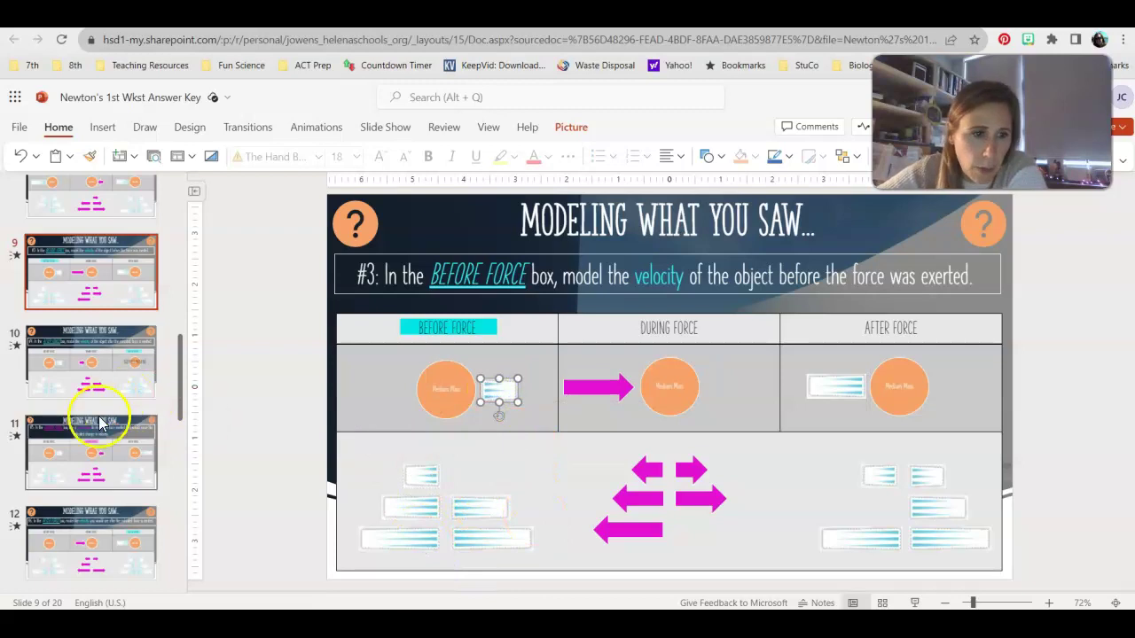
Step: Go through slides 10 and 11, checking the Medium Mass circle, then open slide 12 (#6)
{"action": "scroll", "coordinate": [104, 417], "scroll_direction": "down", "scroll_amount": 1}
{"action": "left_click", "coordinate": [118, 298]}
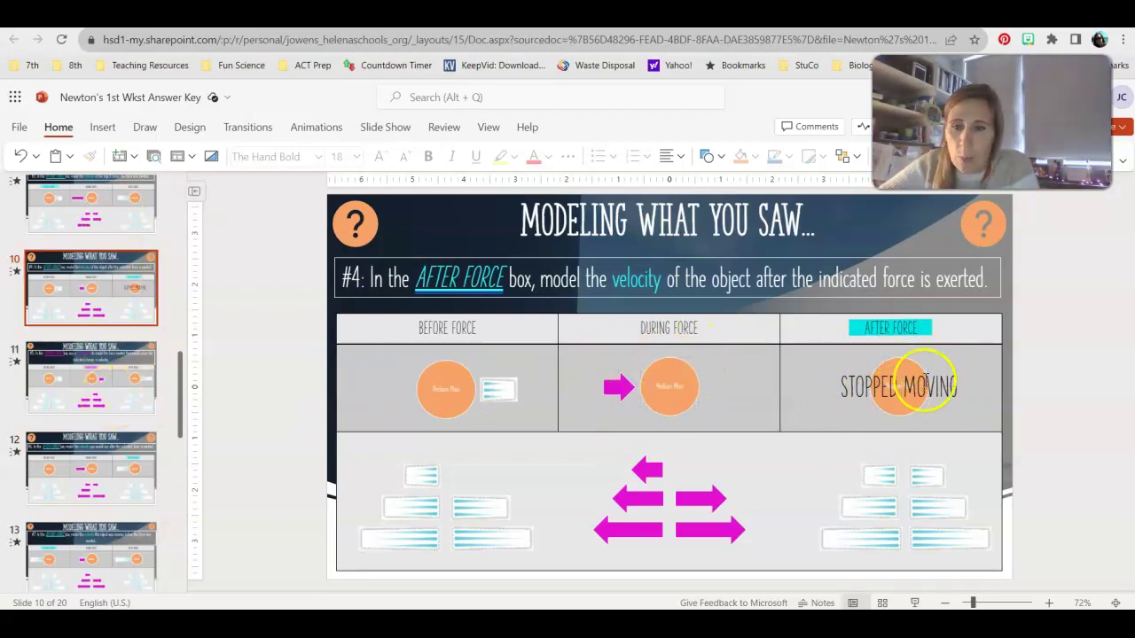
{"action": "left_click", "coordinate": [71, 381]}
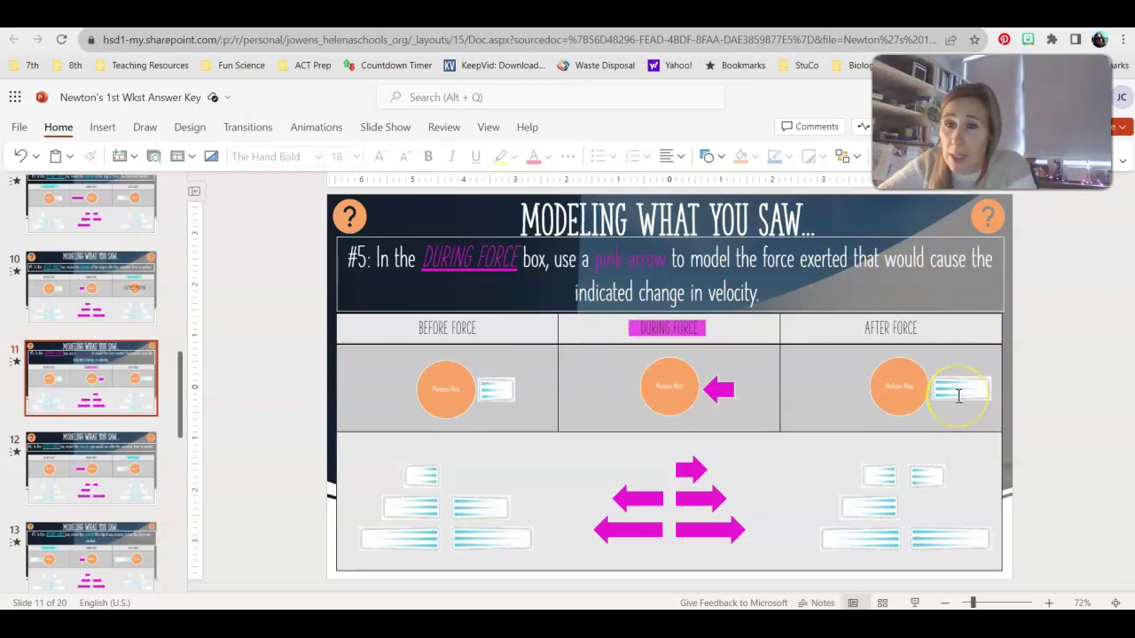
{"action": "left_click", "coordinate": [649, 384]}
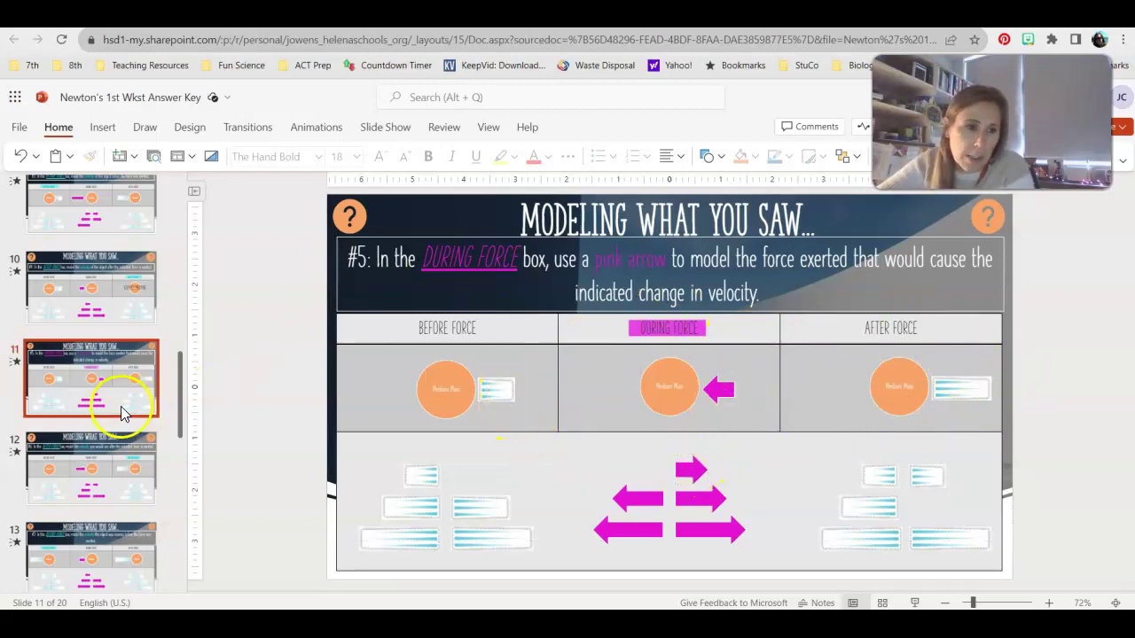
{"action": "left_click", "coordinate": [106, 477]}
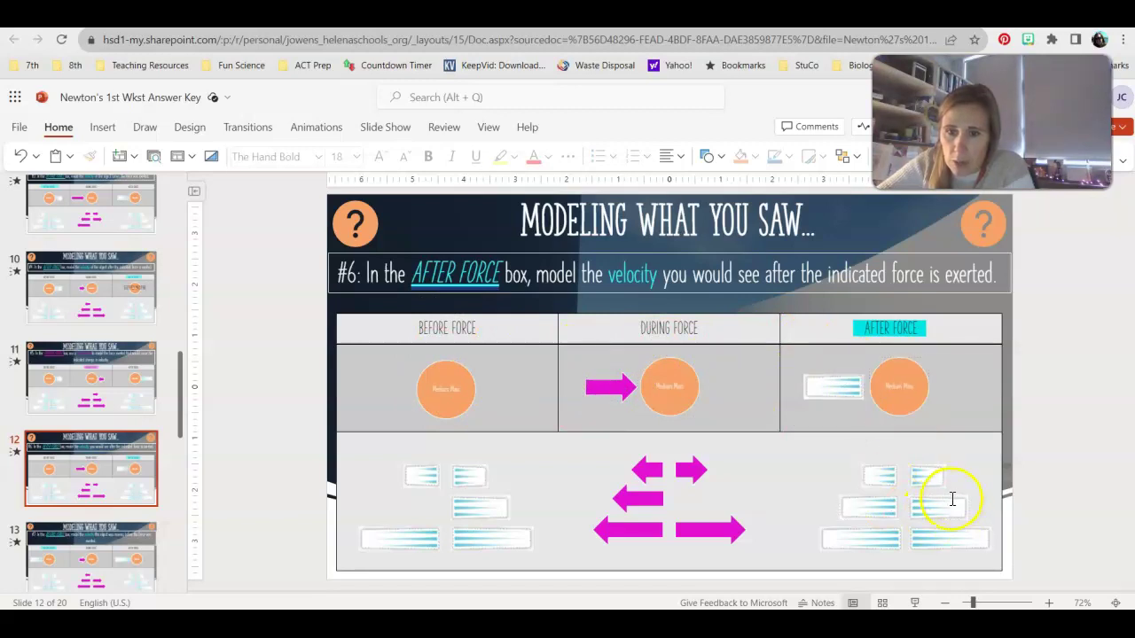
Step: Move slide 12's After Force velocity bar into the lower area, then go on to slide 13 (#7)
{"action": "mouse_move", "coordinate": [828, 393]}
{"action": "left_mouse_down"}
{"action": "mouse_move", "coordinate": [788, 395]}
{"action": "mouse_move", "coordinate": [443, 536]}
{"action": "mouse_move", "coordinate": [410, 505]}
{"action": "mouse_move", "coordinate": [899, 502]}
{"action": "mouse_move", "coordinate": [847, 426]}
{"action": "mouse_move", "coordinate": [849, 387]}
{"action": "left_mouse_up"}
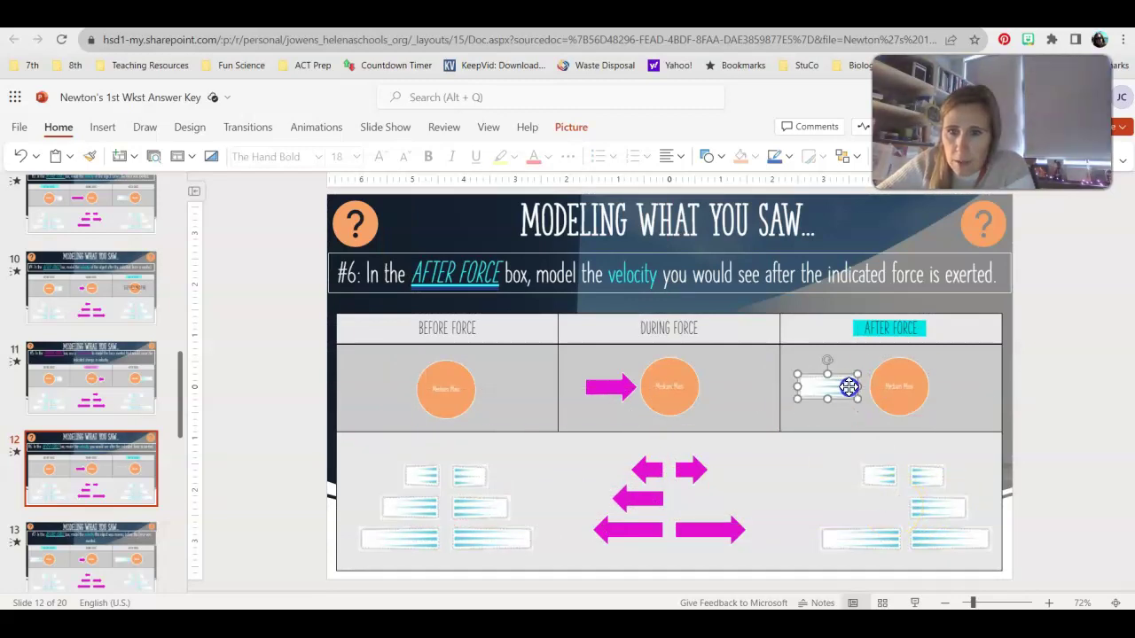
{"action": "left_click", "coordinate": [139, 551]}
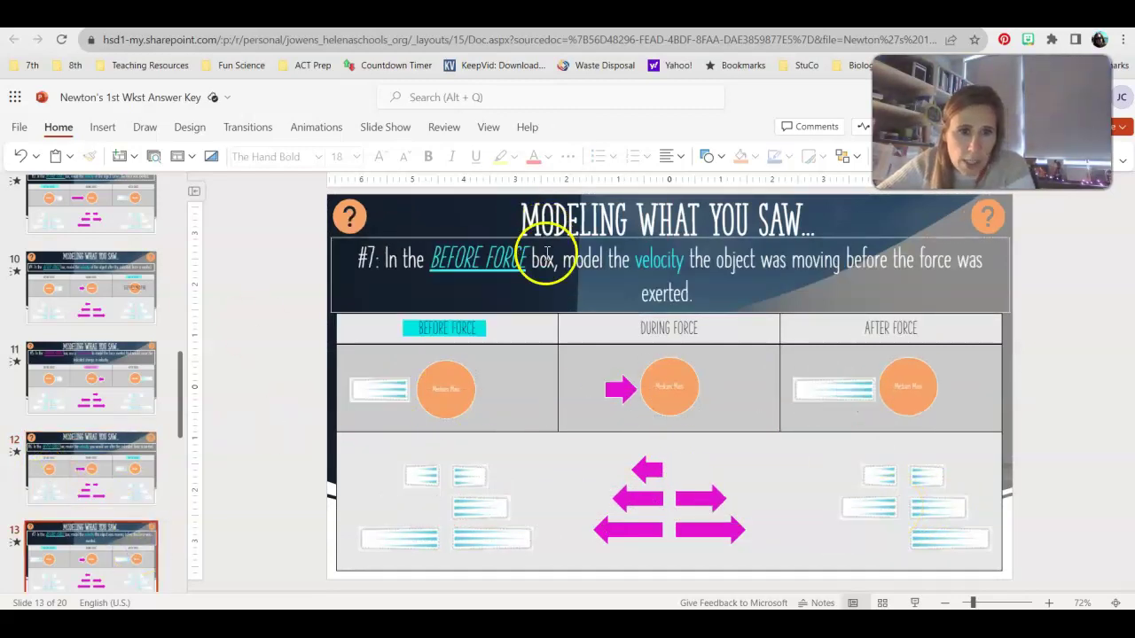
{"action": "scroll", "coordinate": [53, 455], "scroll_direction": "down", "scroll_amount": 1}
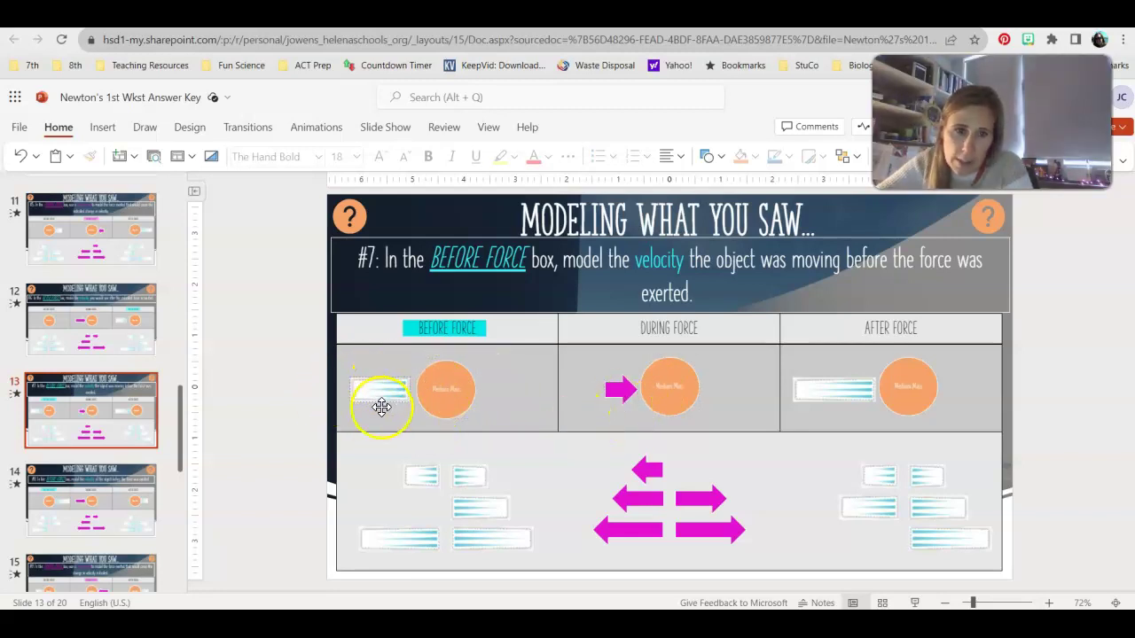
{"action": "scroll", "coordinate": [101, 455], "scroll_direction": "down", "scroll_amount": 2}
Step: Check slide 14's circle and pink arrow, nudge its After Force velocity bar, then open slide 15
{"action": "left_click", "coordinate": [110, 421]}
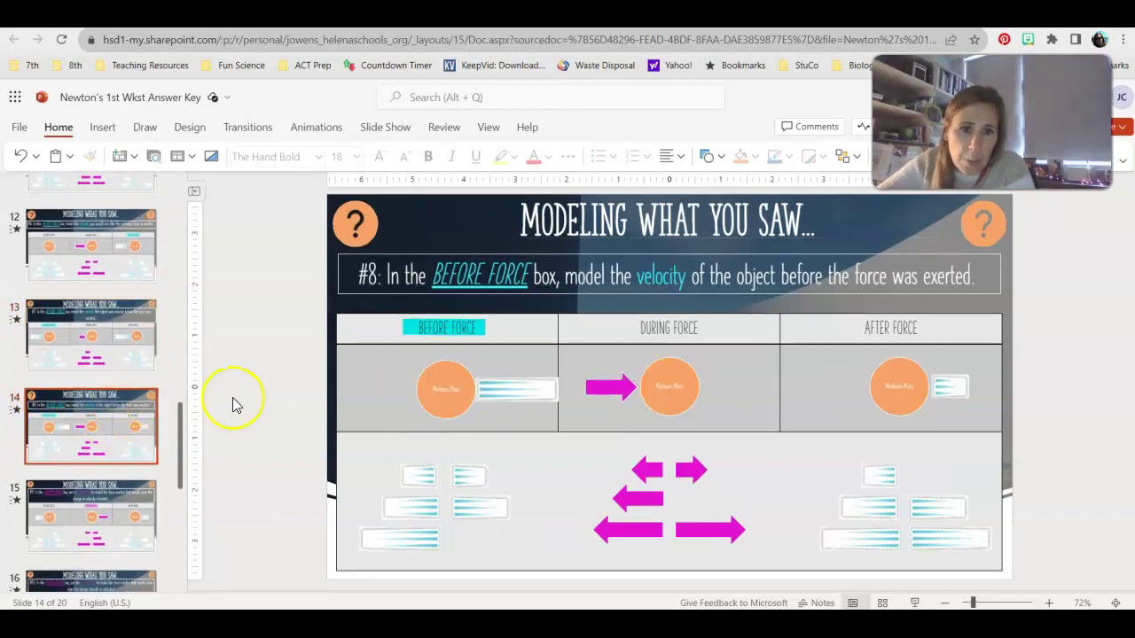
{"action": "left_click", "coordinate": [456, 368]}
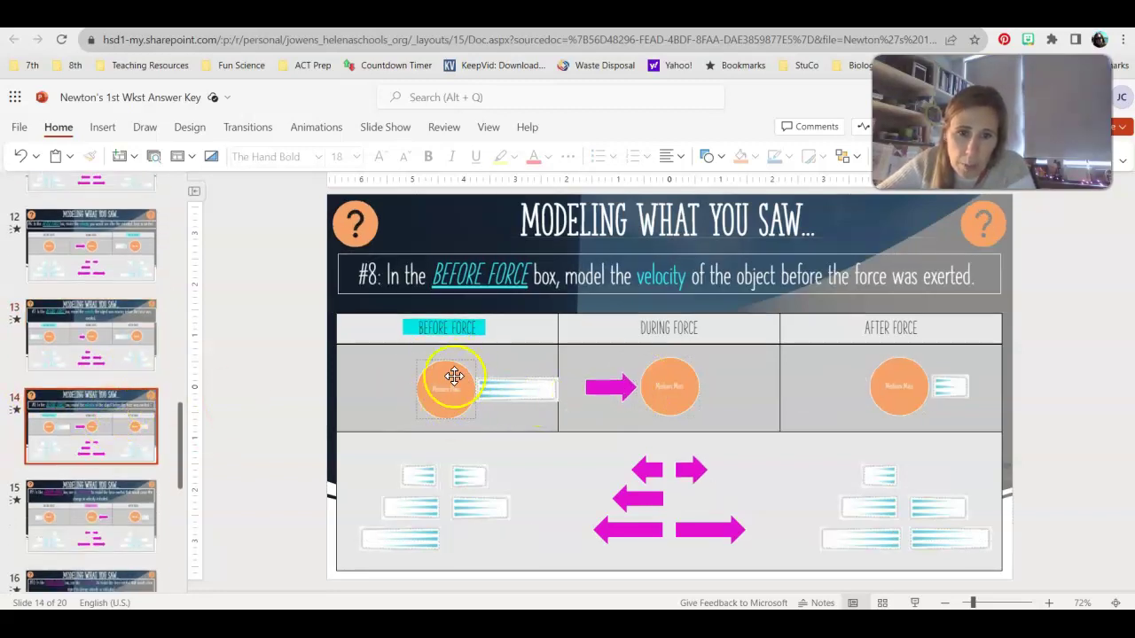
{"action": "left_click", "coordinate": [948, 382]}
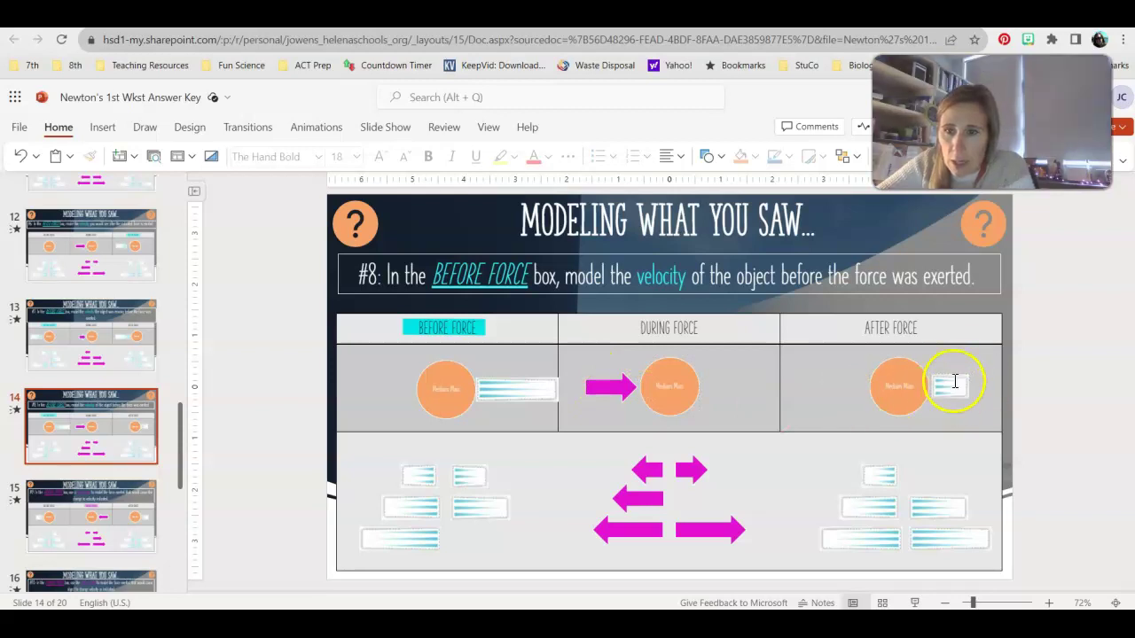
{"action": "left_click_drag", "start_coordinate": [953, 384], "coordinate": [615, 383]}
{"action": "left_click", "coordinate": [614, 383]}
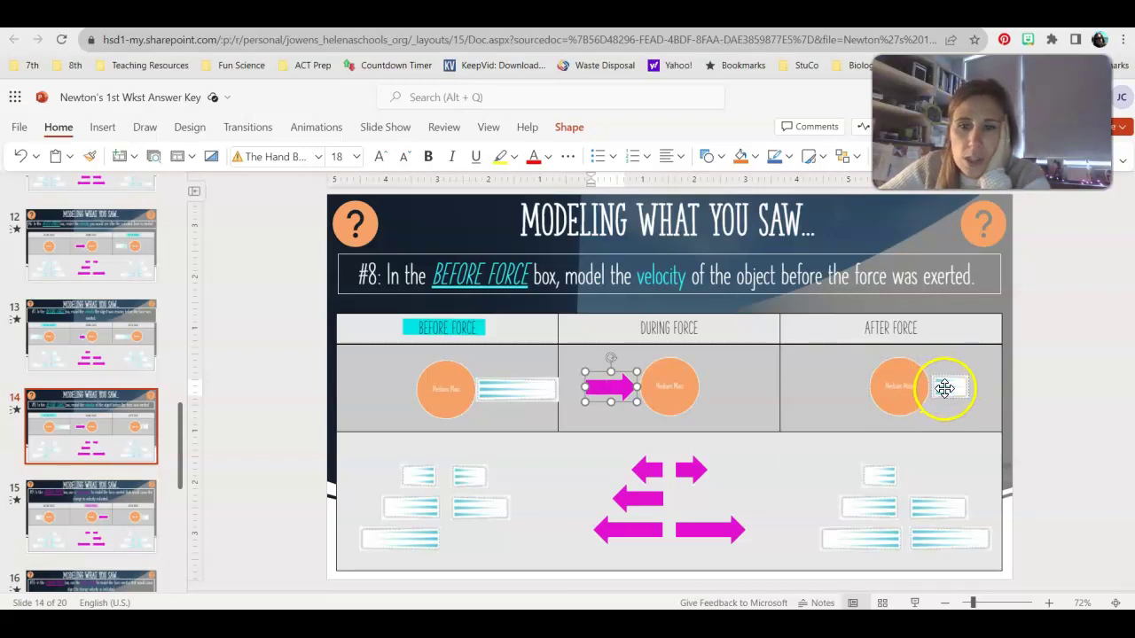
{"action": "scroll", "coordinate": [86, 459], "scroll_direction": "down", "scroll_amount": 1}
{"action": "left_click", "coordinate": [84, 459]}
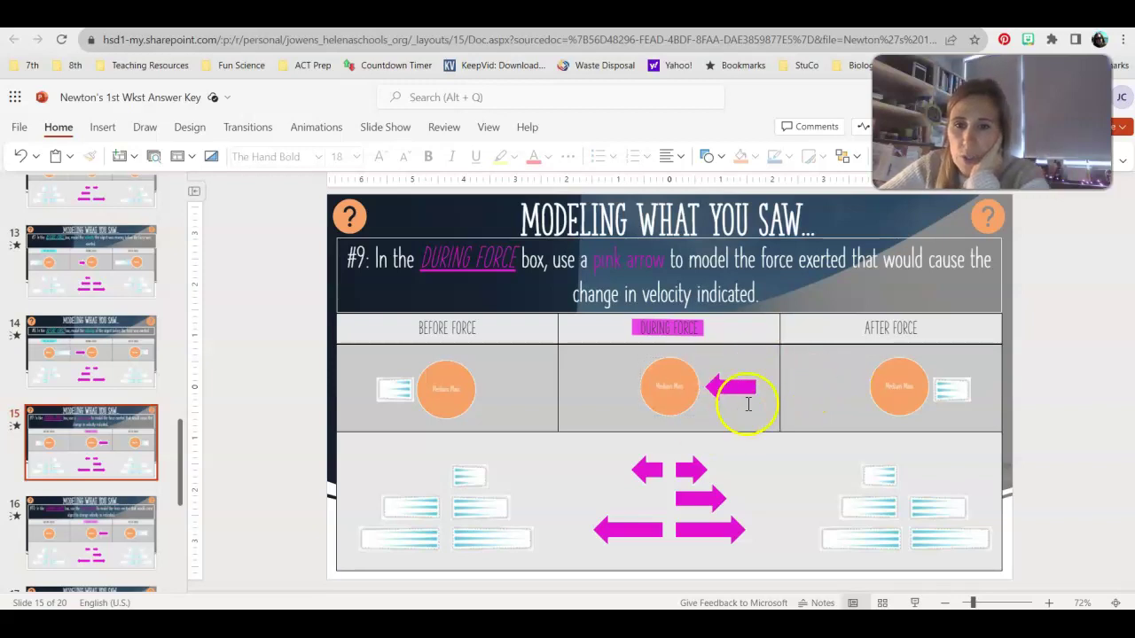
Step: Move slide 16's After Force velocity bar into the lower area, then open slide 17 (#11)
{"action": "left_click", "coordinate": [124, 525]}
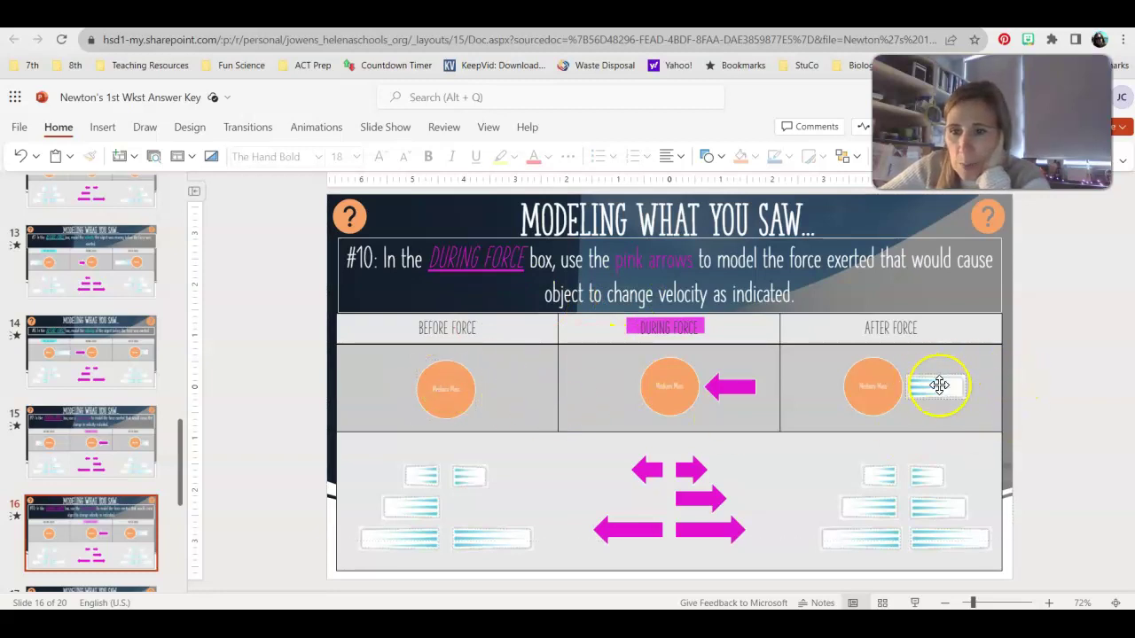
{"action": "mouse_move", "coordinate": [938, 386]}
{"action": "left_mouse_down"}
{"action": "mouse_move", "coordinate": [485, 502]}
{"action": "mouse_move", "coordinate": [925, 506]}
{"action": "mouse_move", "coordinate": [929, 386]}
{"action": "left_mouse_up"}
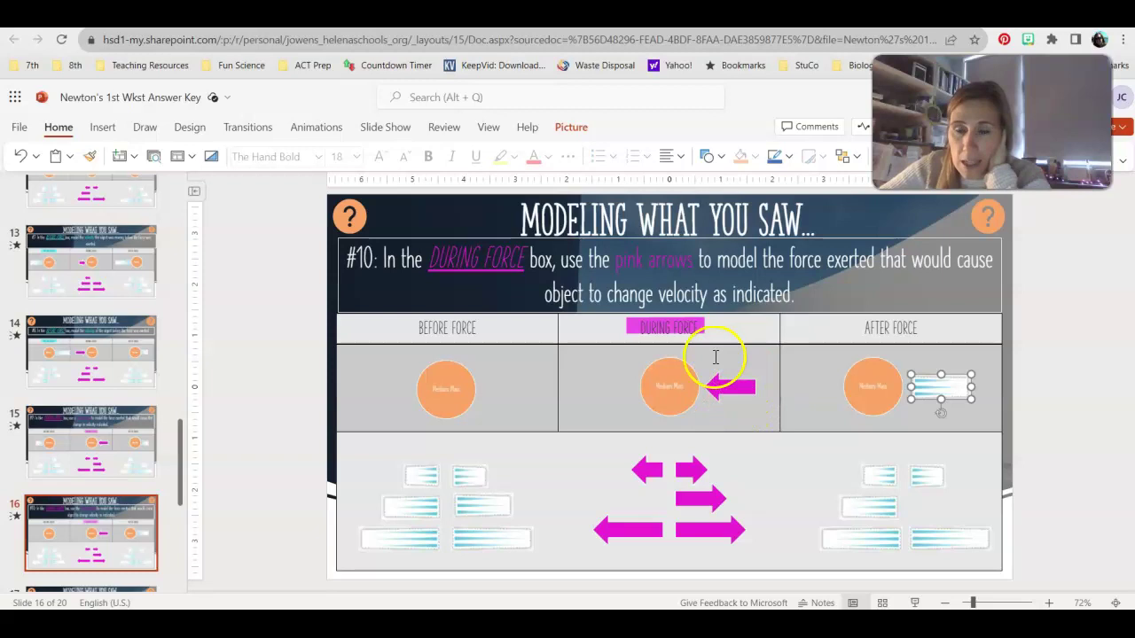
{"action": "scroll", "coordinate": [102, 503], "scroll_direction": "down", "scroll_amount": 3}
{"action": "left_click", "coordinate": [104, 396]}
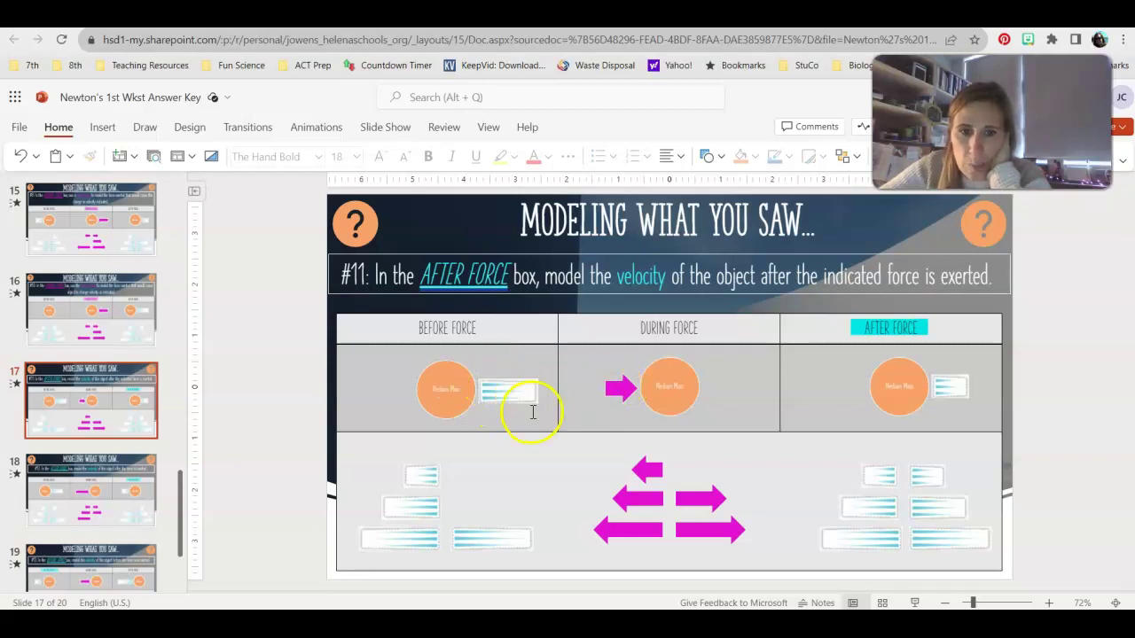
Step: Check the After Force velocity bar on slide 17, then open slide 18 (#12)
{"action": "left_click", "coordinate": [956, 386]}
{"action": "scroll", "coordinate": [114, 456], "scroll_direction": "down", "scroll_amount": 1}
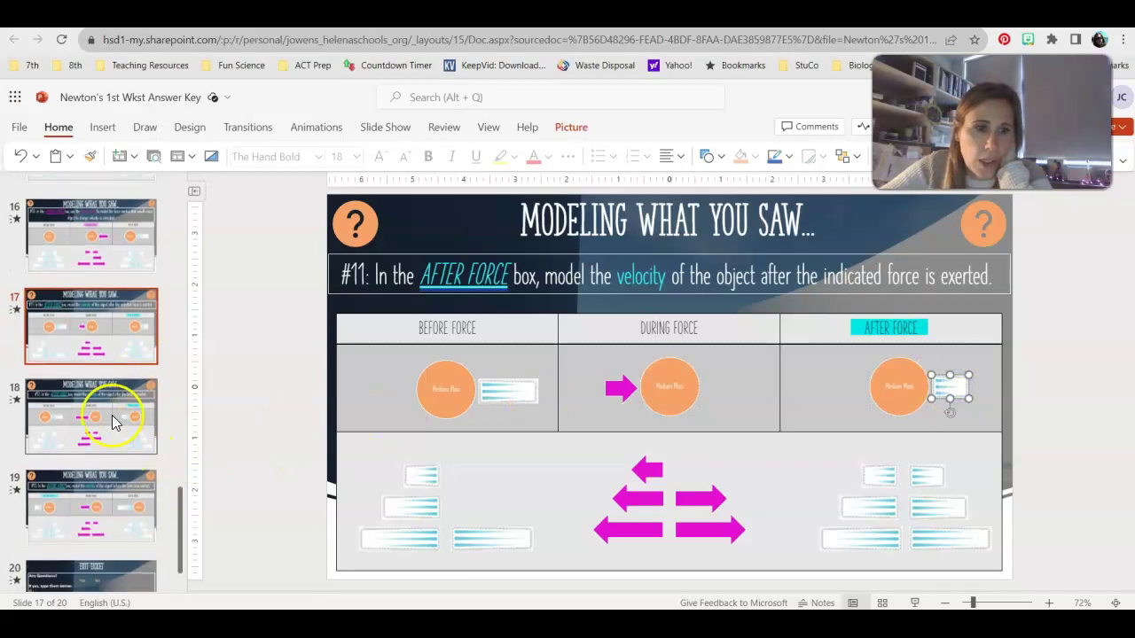
{"action": "left_click", "coordinate": [112, 420]}
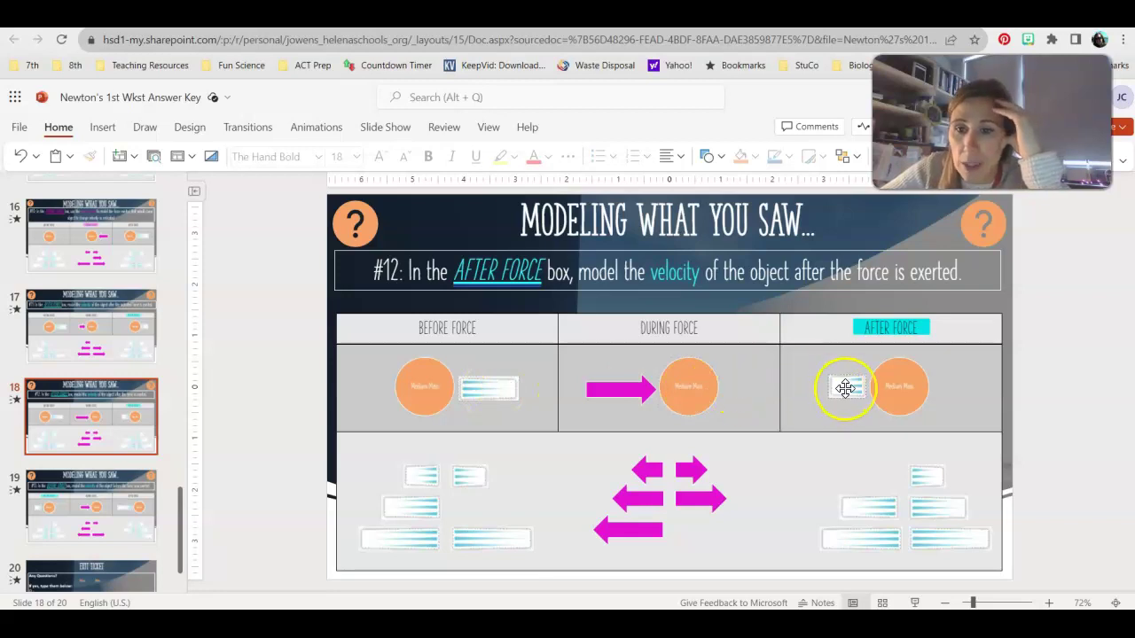
Step: Check slide 19's velocity bars: the short Before Force bar and the long After Force bar
{"action": "scroll", "coordinate": [71, 455], "scroll_direction": "down", "scroll_amount": 1}
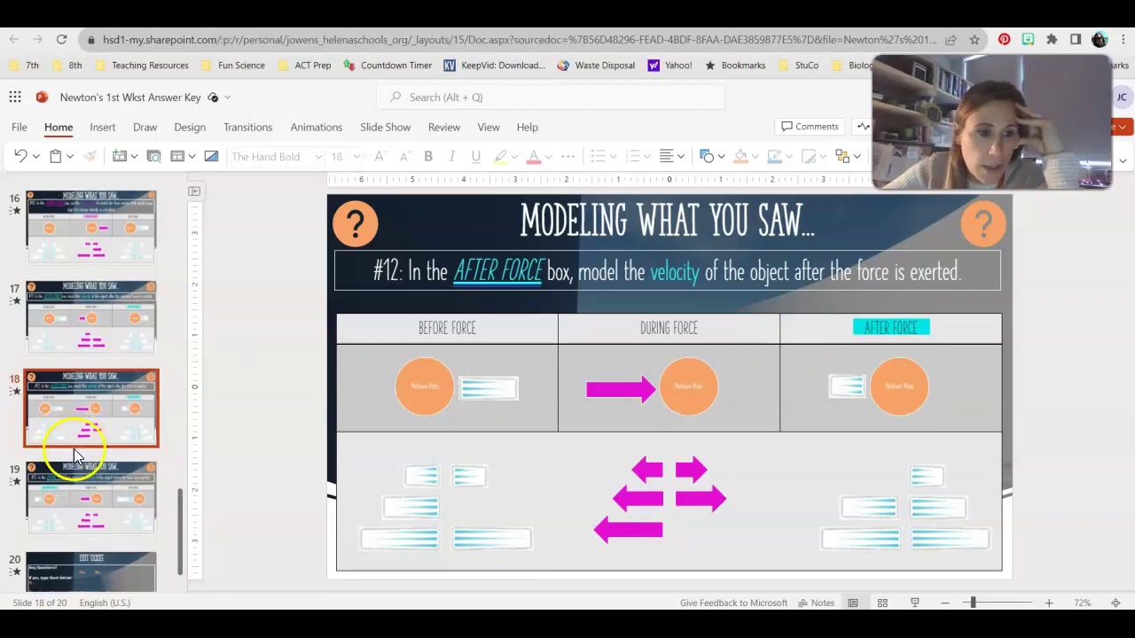
{"action": "left_click", "coordinate": [77, 454]}
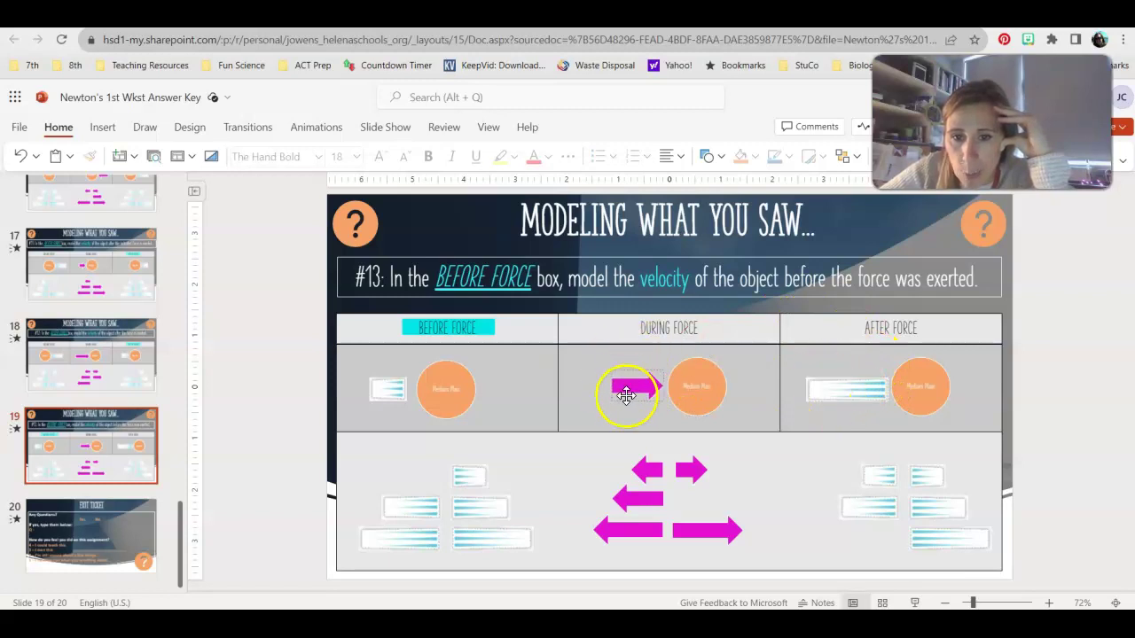
{"action": "left_click", "coordinate": [385, 385]}
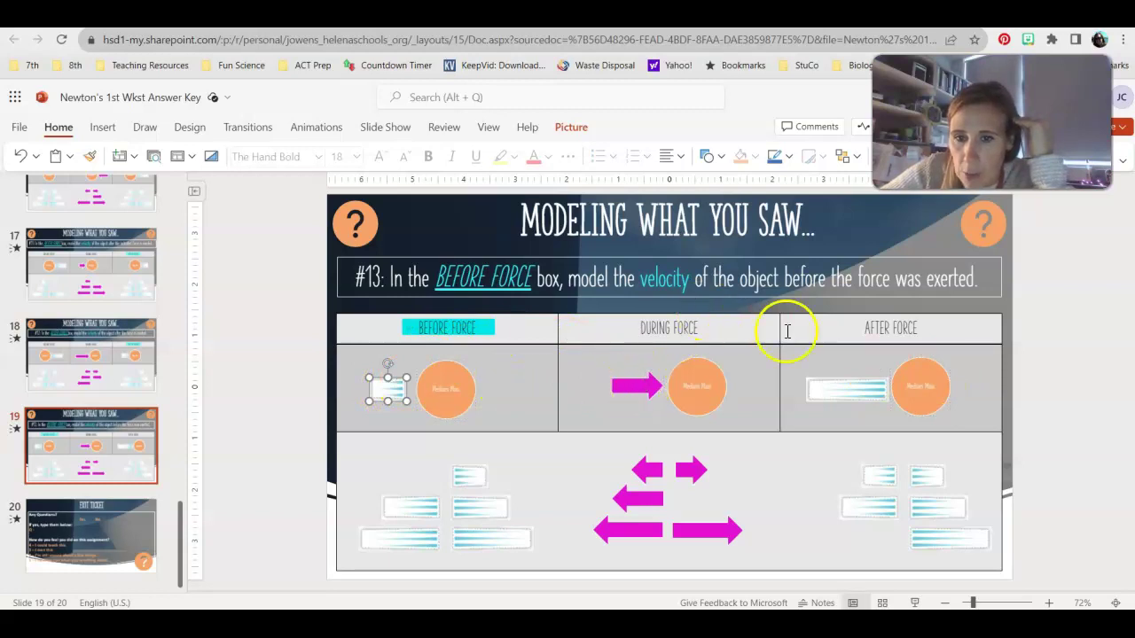
{"action": "left_click", "coordinate": [843, 380]}
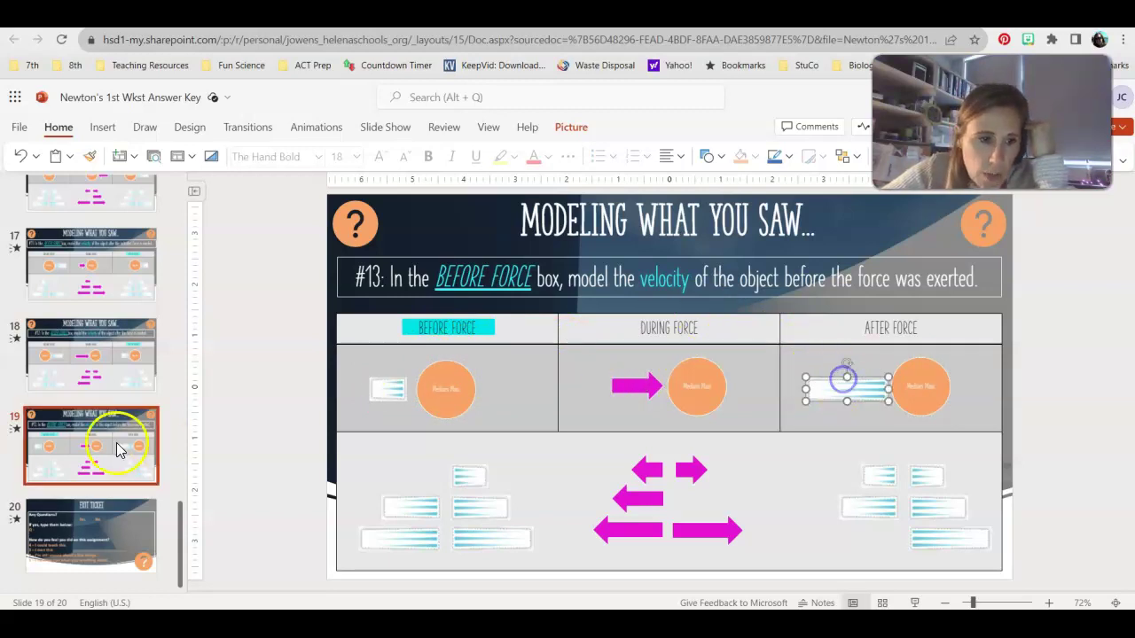